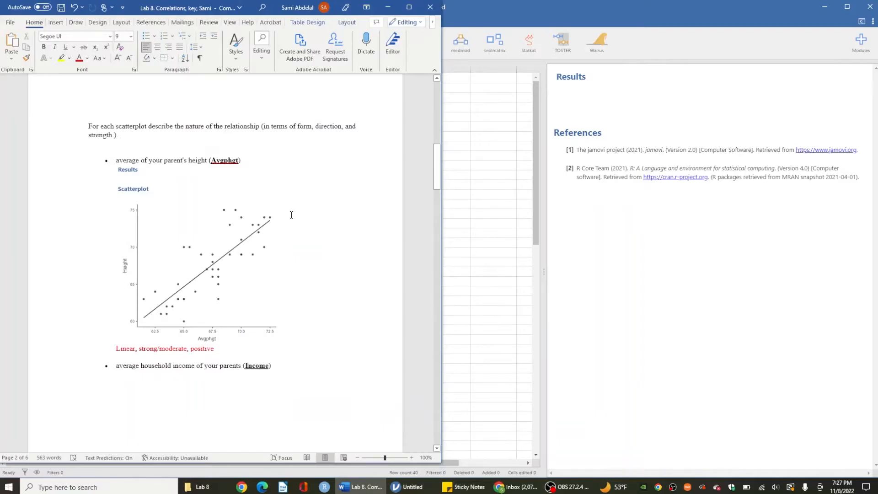
# Step: Read question 3 in the Word lab document about scatterplots of Height against Avgphgt, Income and Calcium
pyautogui.scroll(-14, 291, 215)
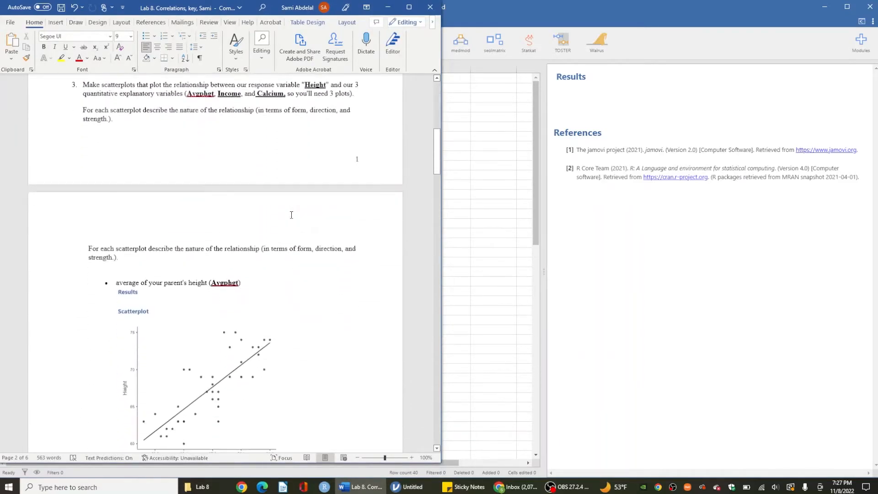
pyautogui.scroll(1, 291, 215)
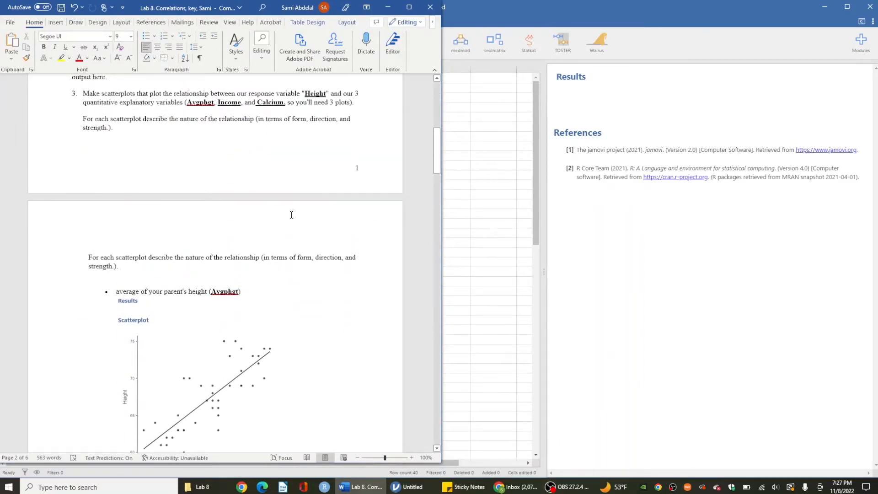
pyautogui.scroll(4, 291, 215)
pyautogui.scroll(-4, 291, 215)
pyautogui.scroll(1, 292, 215)
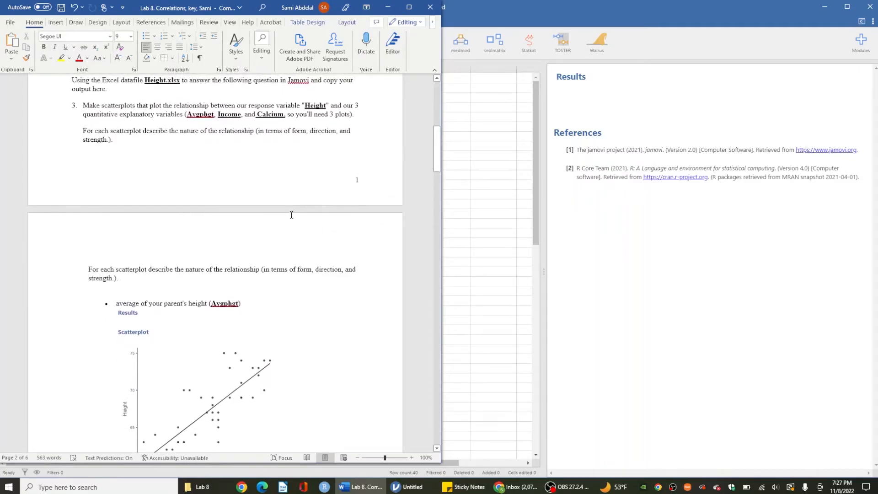
pyautogui.scroll(-1, 316, 219)
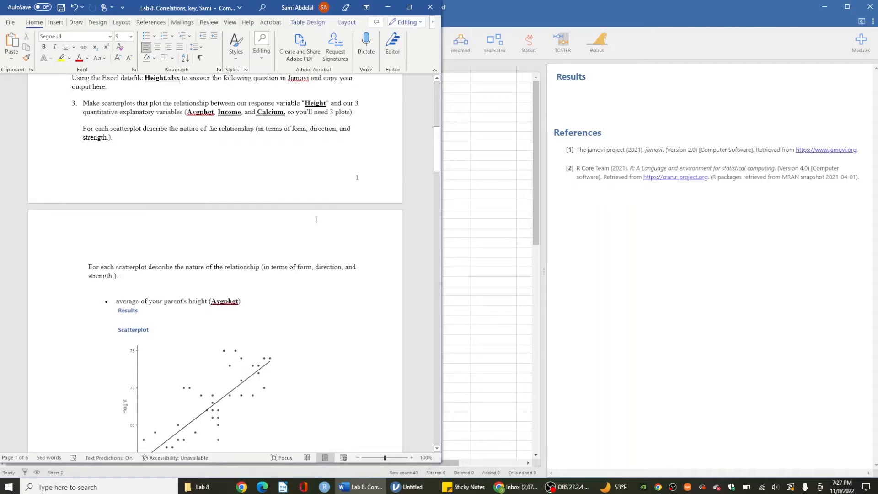
# Step: Switch to jamovi and start a Scatterplot analysis with Height on the Y-axis
pyautogui.click(387, 7)
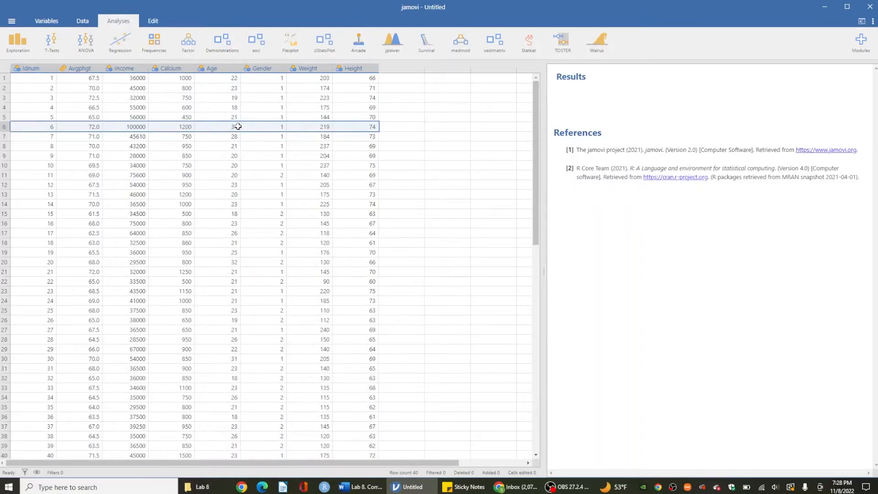
pyautogui.click(22, 40)
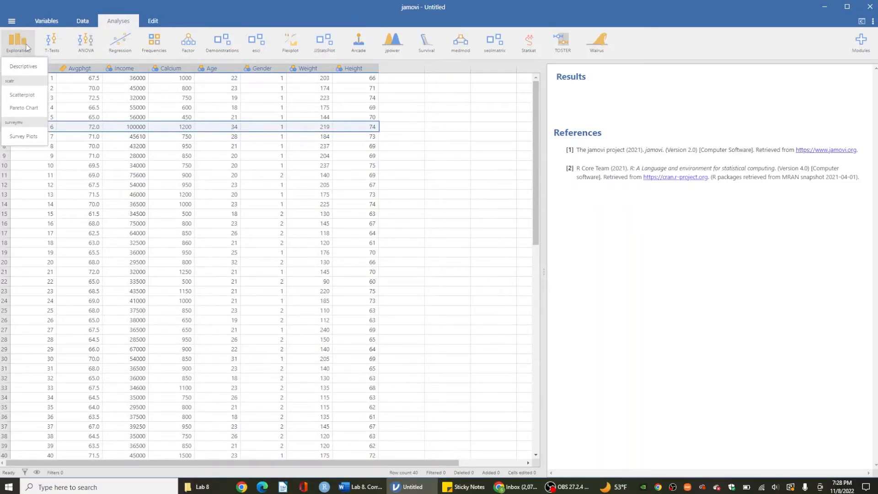
pyautogui.click(23, 95)
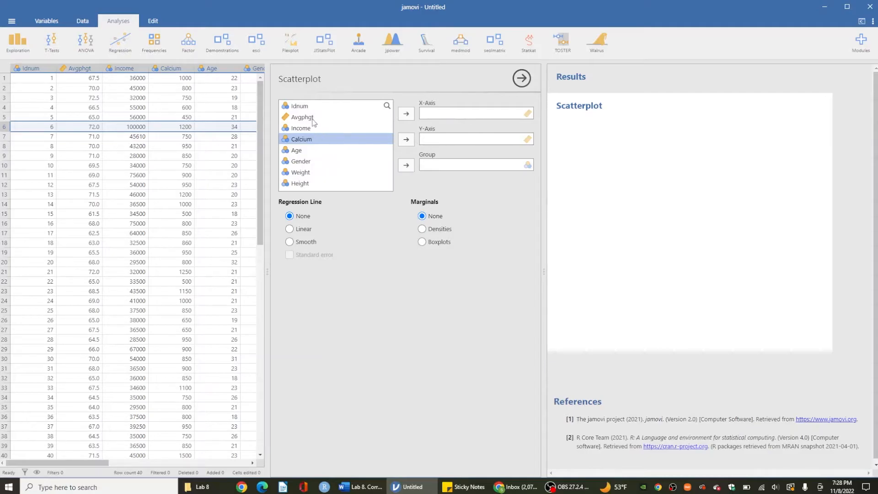
pyautogui.click(308, 184)
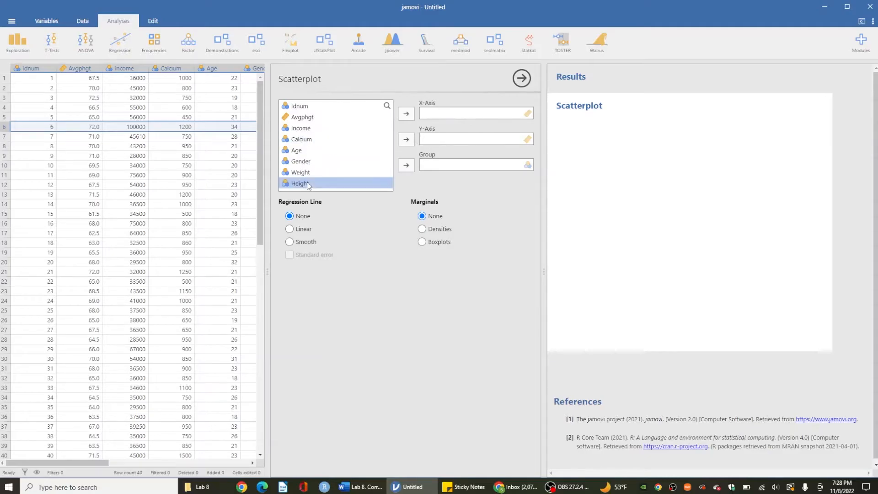
pyautogui.click(409, 141)
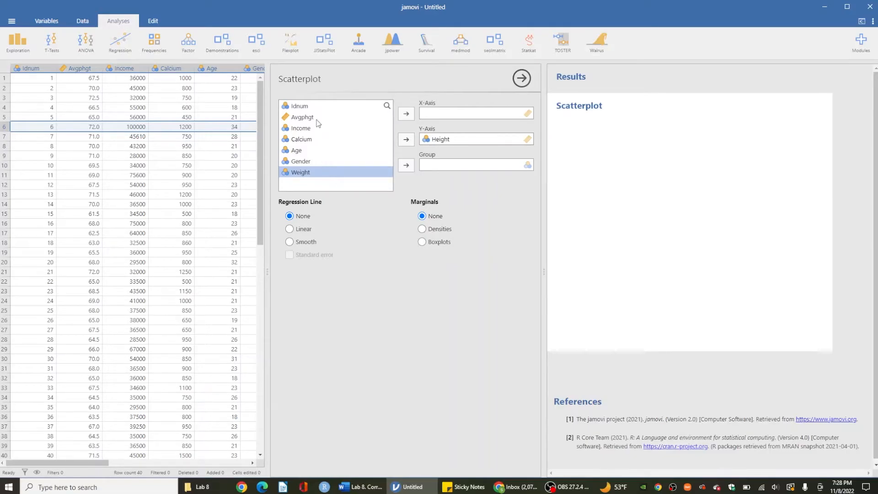
# Step: Check the lab question in Word, put Avgphgt on the scatterplot's X-axis and add a linear regression line
pyautogui.click(318, 119)
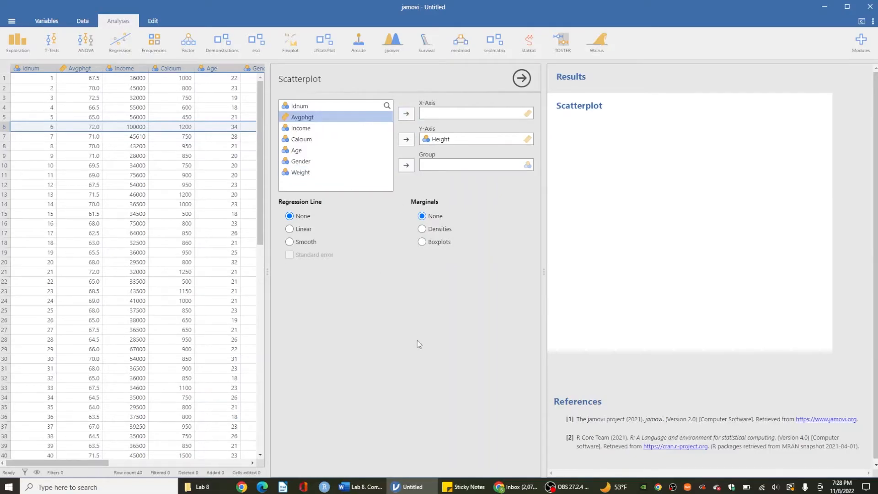
pyautogui.click(361, 486)
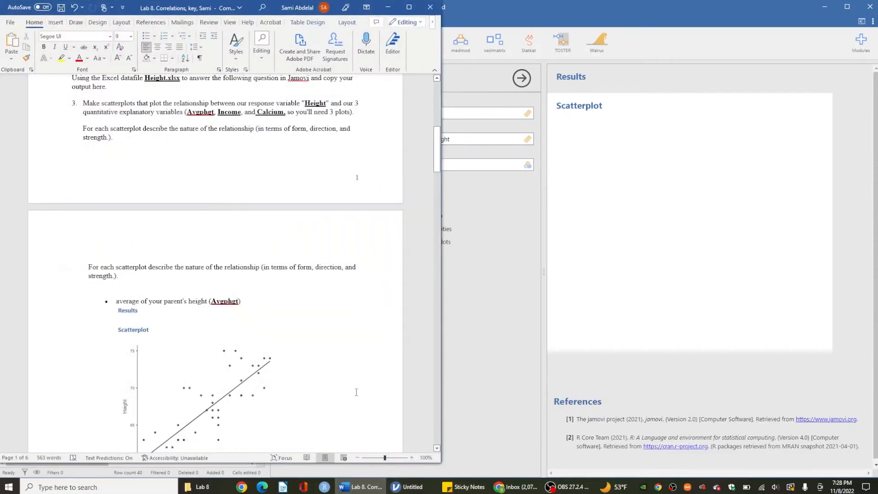
pyautogui.scroll(-1, 344, 380)
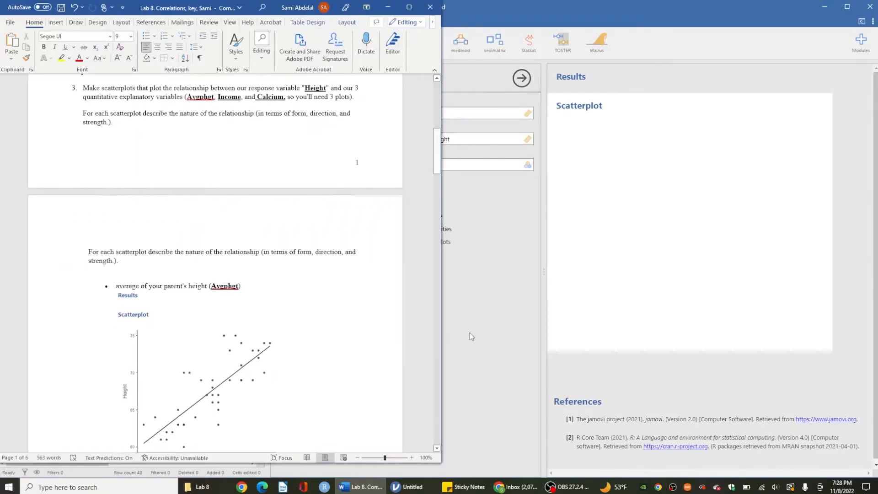
pyautogui.click(490, 322)
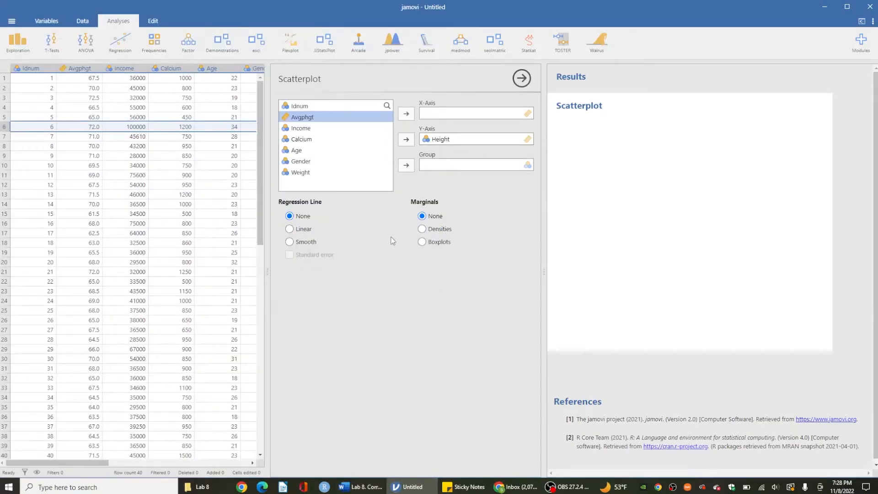
pyautogui.click(368, 488)
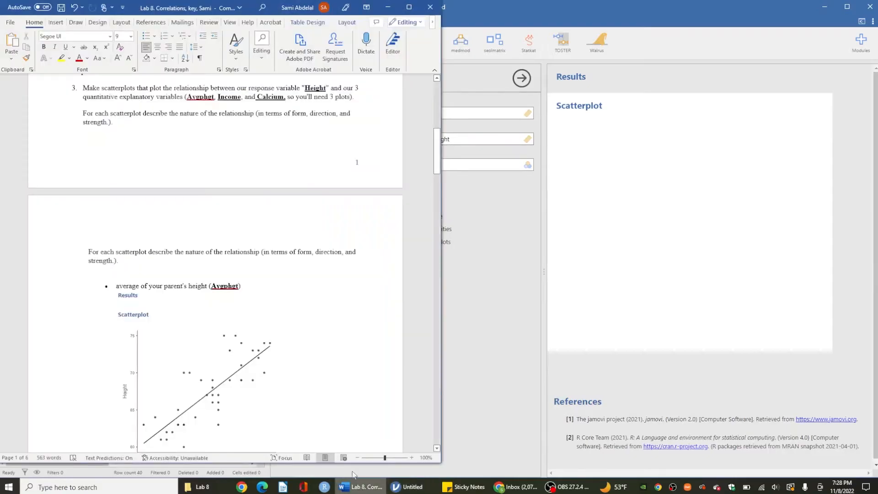
pyautogui.scroll(-2, 337, 390)
pyautogui.click(356, 487)
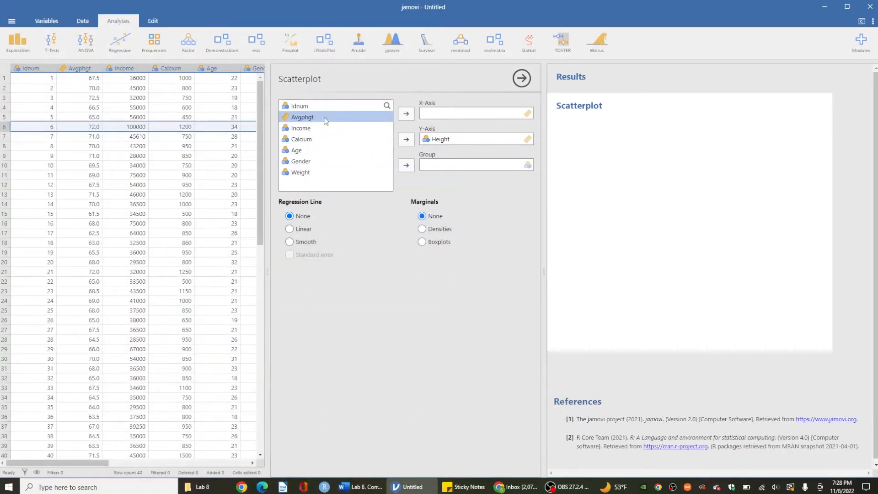
pyautogui.click(406, 113)
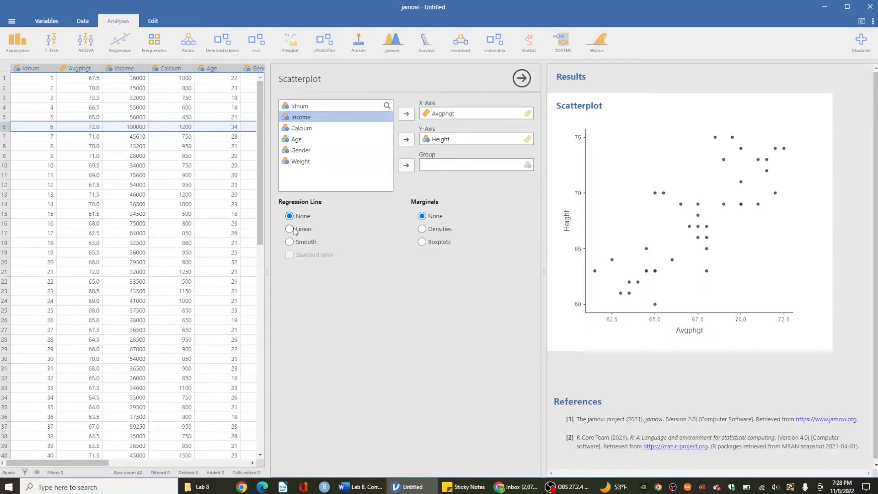
pyautogui.click(290, 229)
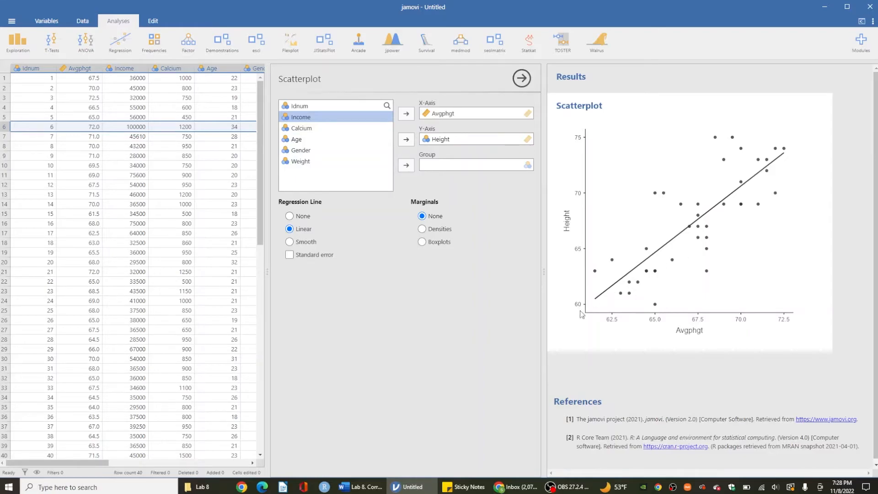
# Step: Compare the jamovi scatterplot with the Avgphgt plot and its described form, strength and direction in the Word document
pyautogui.click(360, 487)
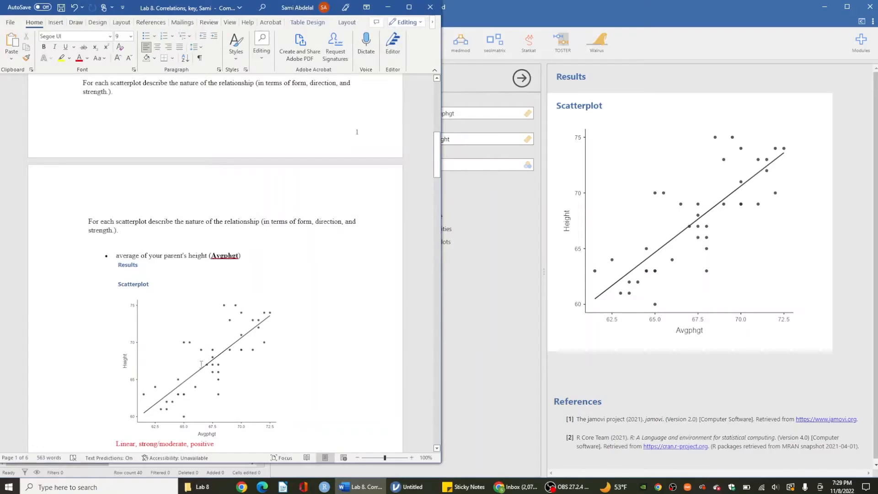
pyautogui.scroll(-1, 166, 363)
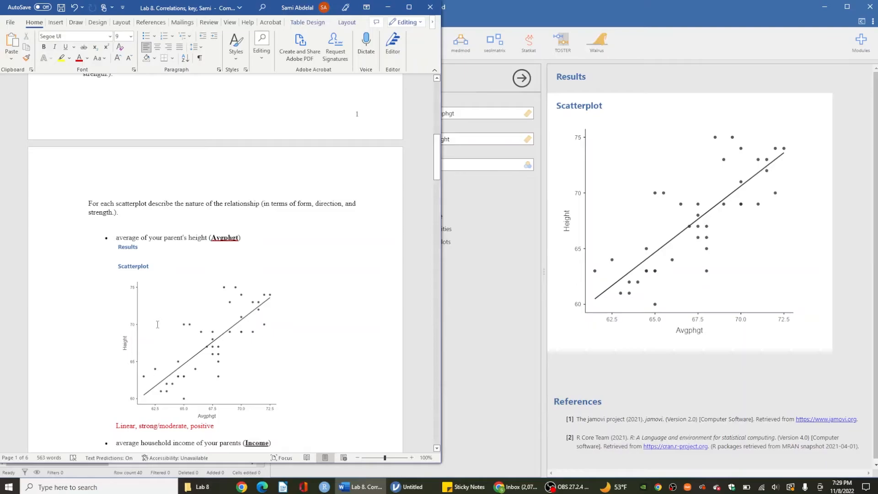
pyautogui.click(491, 213)
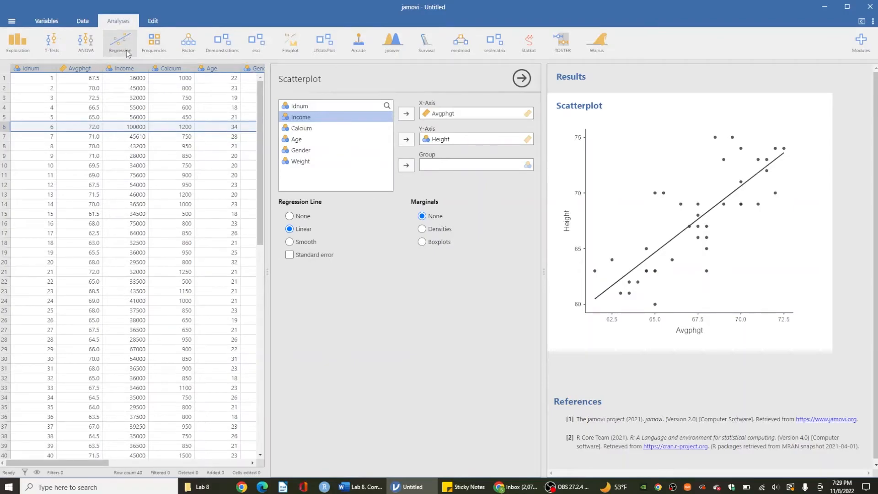
# Step: Start a Correlation Matrix analysis from the regression analyses
pyautogui.click(165, 37)
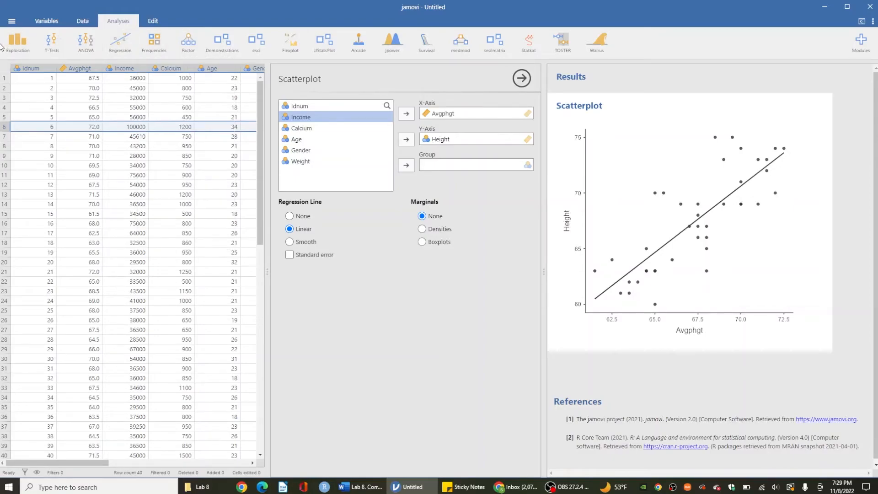
pyautogui.click(16, 48)
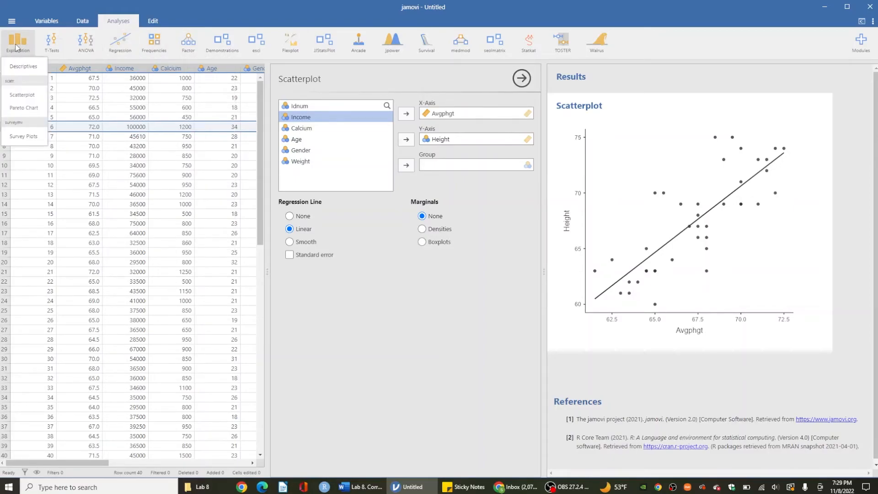
pyautogui.click(51, 43)
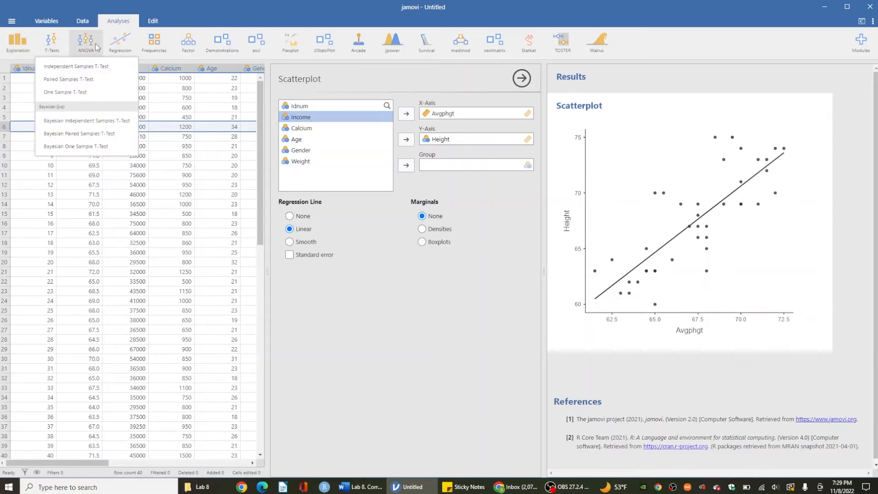
pyautogui.click(96, 46)
pyautogui.click(120, 43)
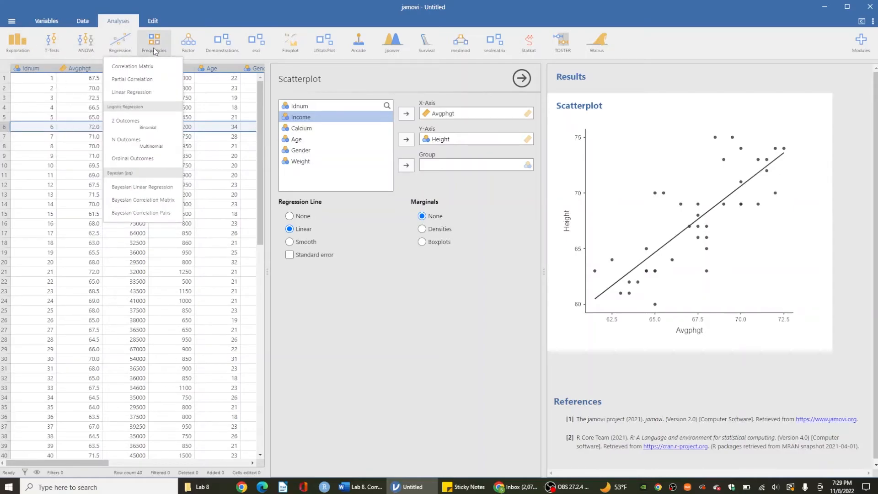
pyautogui.click(123, 66)
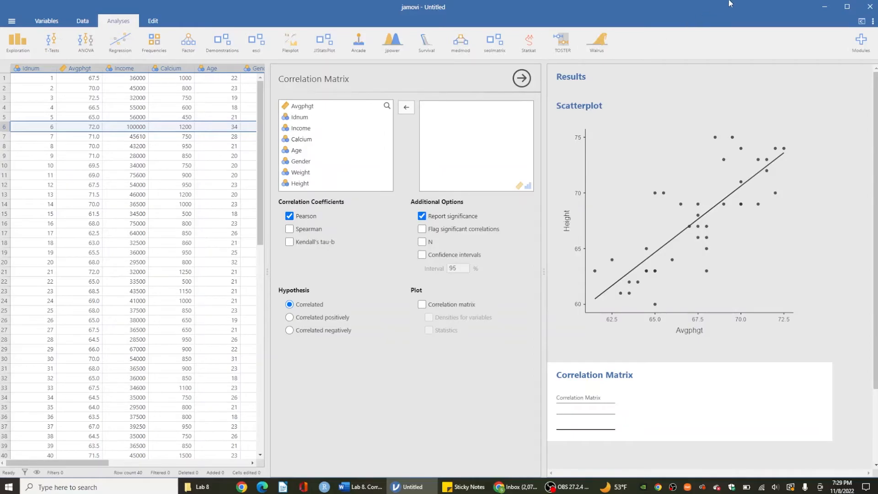
# Step: Find question 4 with its correlation matrix in the Word document and place the jamovi window beside it
pyautogui.click(371, 487)
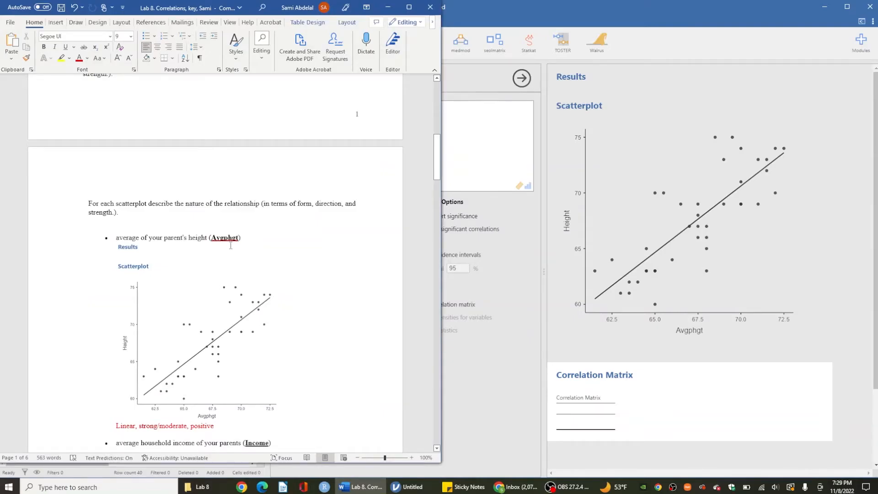
pyautogui.scroll(-15, 230, 245)
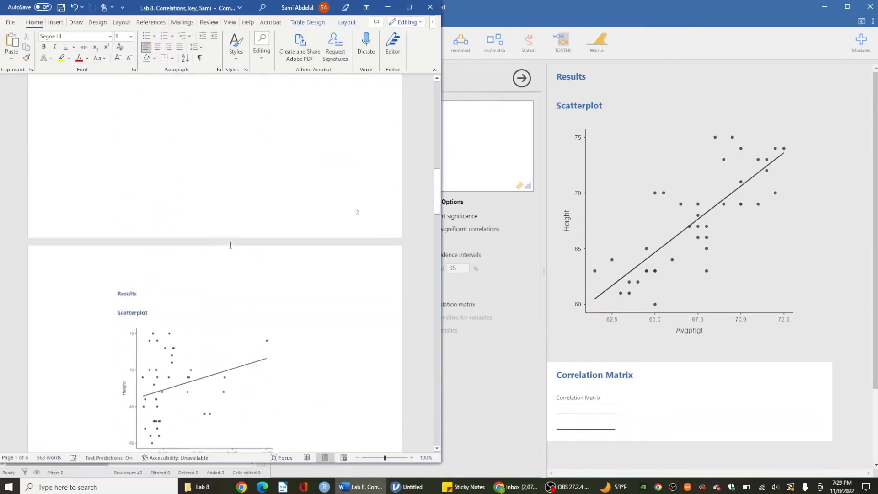
pyautogui.scroll(-4, 230, 245)
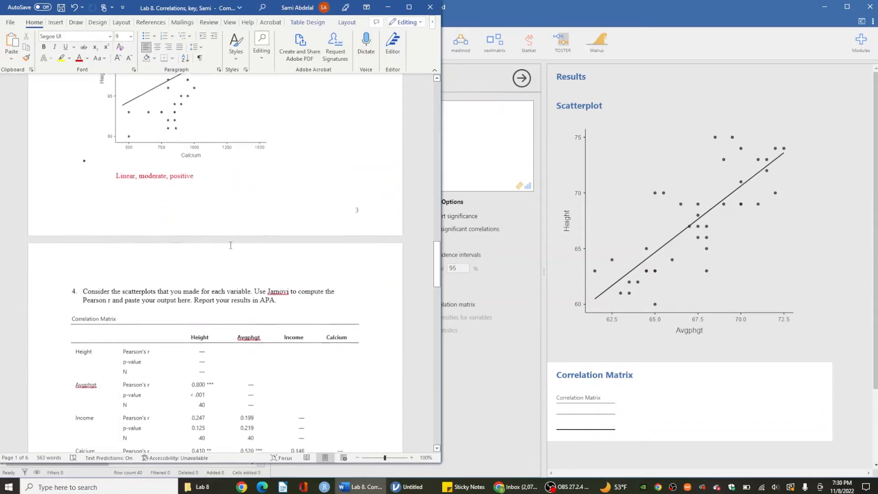
pyautogui.scroll(-1, 230, 246)
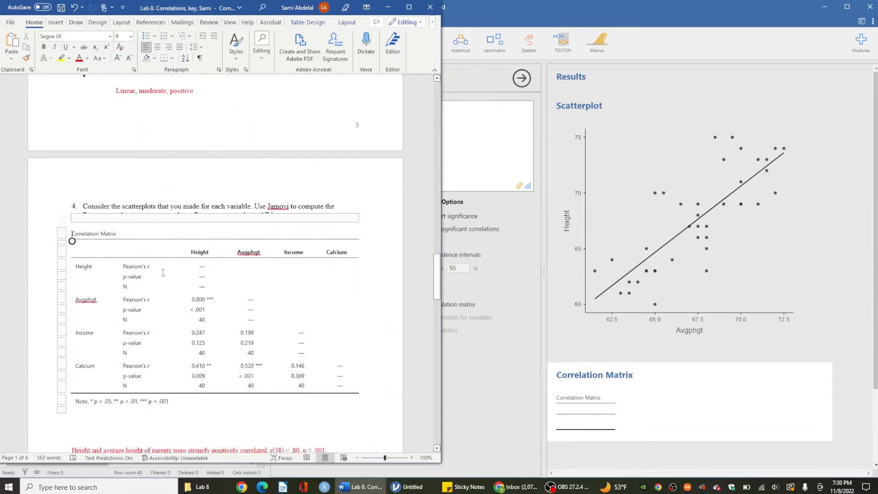
pyautogui.moveTo(503, 11); pyautogui.dragTo(877, 121)
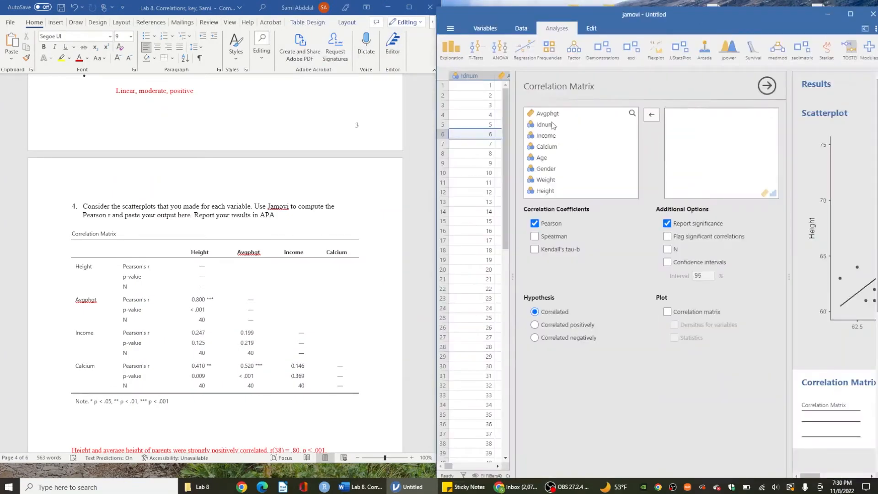
# Step: Add Height, Avgphgt, Income and Calcium to the correlation matrix, and include significance flags and N
pyautogui.click(548, 191)
pyautogui.click(650, 113)
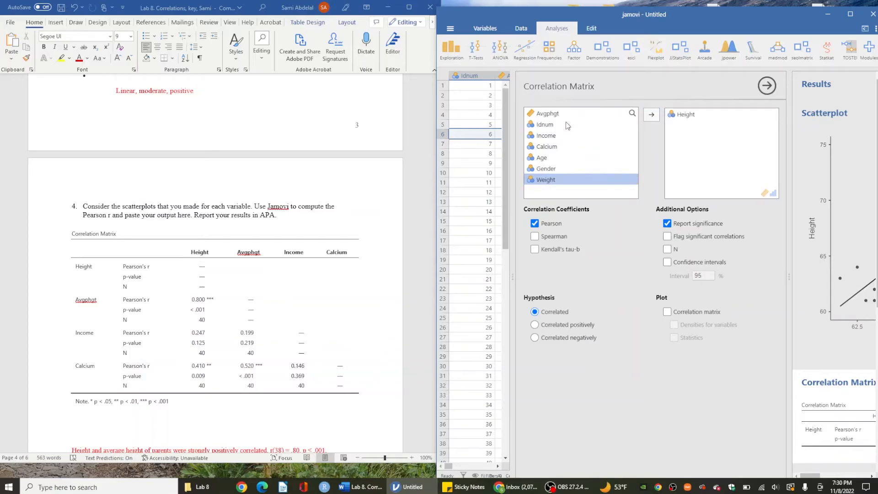
pyautogui.moveTo(564, 110); pyautogui.dragTo(704, 125)
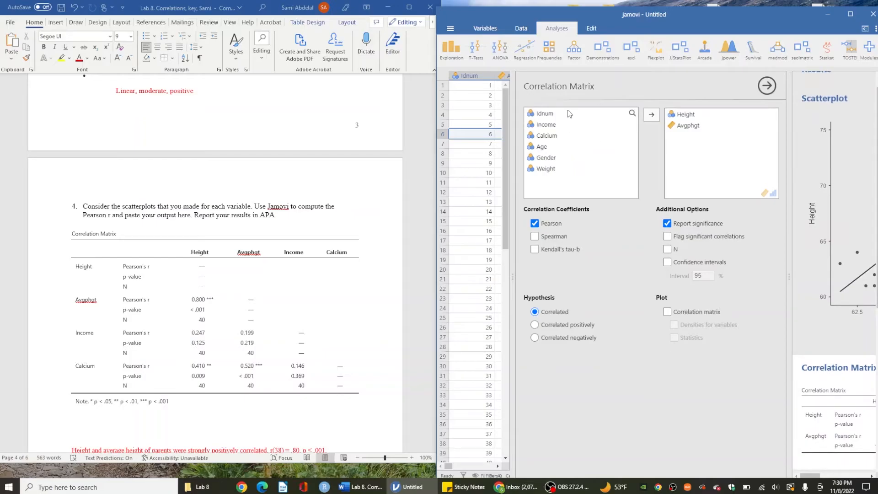
pyautogui.moveTo(568, 127); pyautogui.dragTo(718, 145)
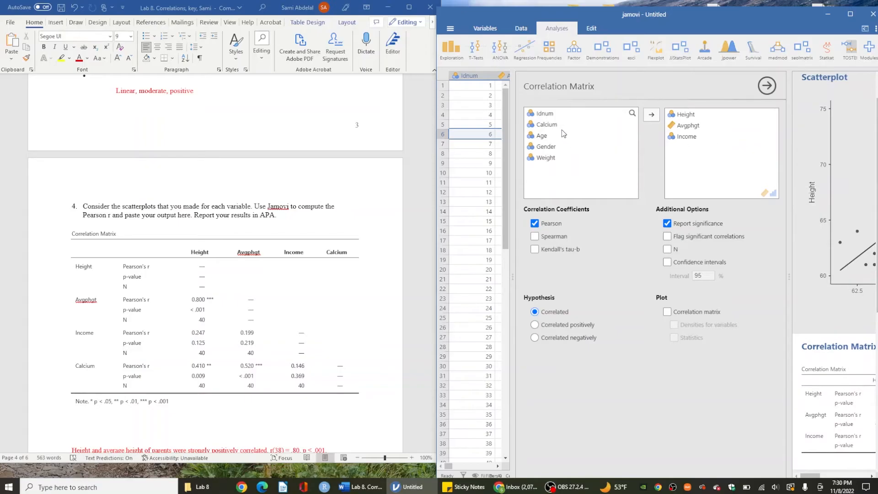
pyautogui.moveTo(567, 128); pyautogui.dragTo(713, 151)
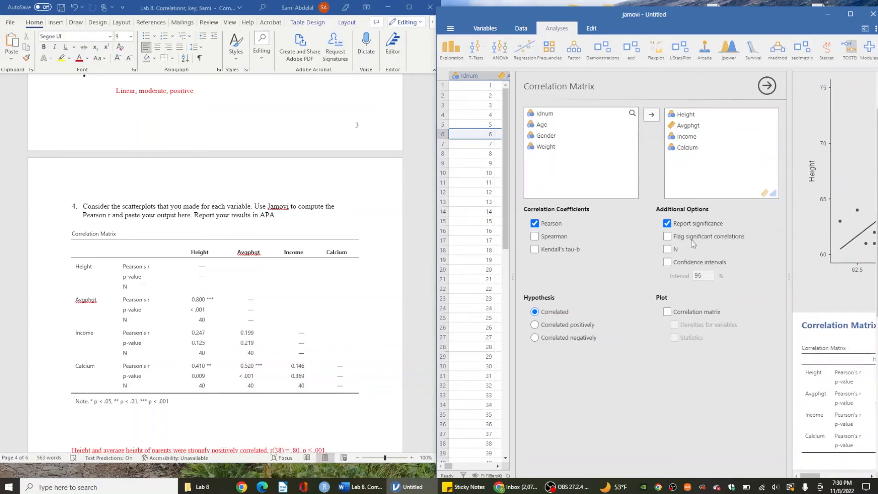
pyautogui.click(668, 237)
pyautogui.click(668, 250)
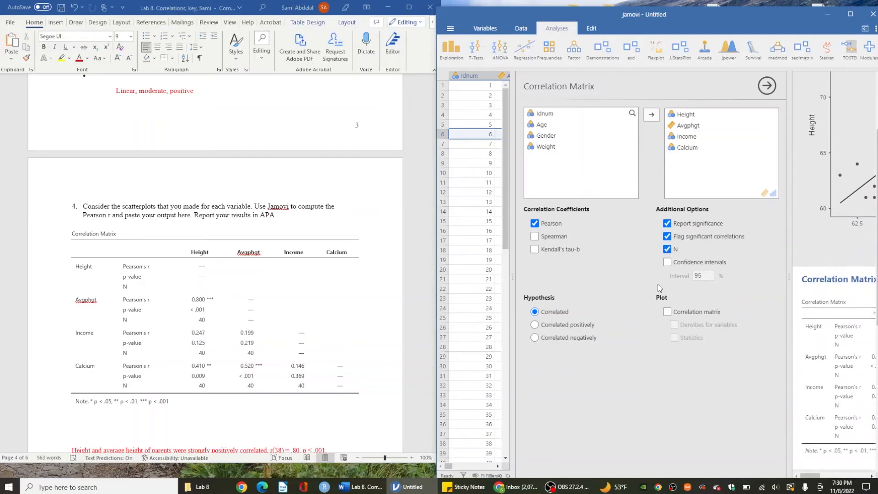
# Step: Close the Correlation Matrix options and widen the jamovi results area until the whole matrix fits
pyautogui.click(762, 90)
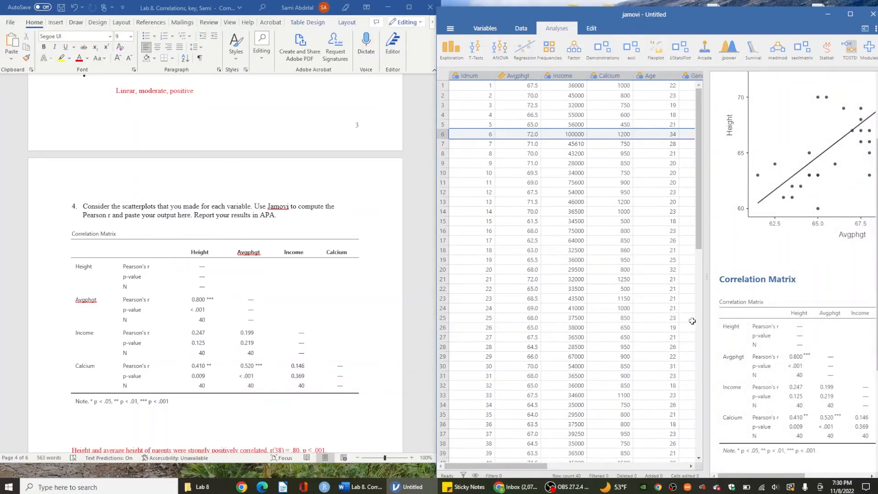
pyautogui.moveTo(704, 285); pyautogui.dragTo(532, 293)
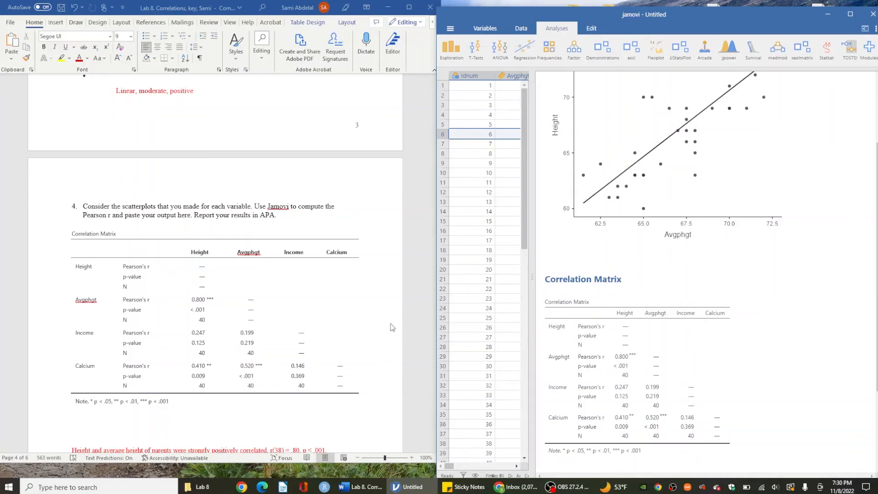
# Step: Review the question 3 scatterplot instructions and the Avgphgt answer in the Word document
pyautogui.scroll(20, 332, 340)
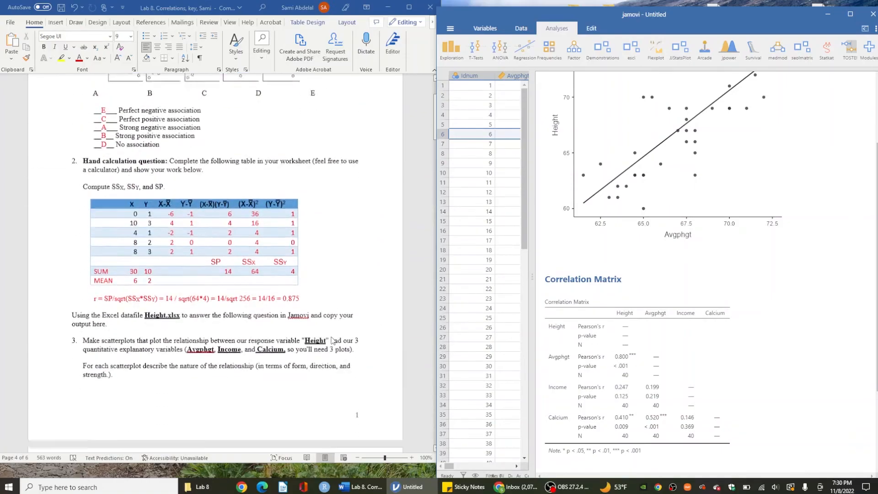
pyautogui.scroll(-3, 333, 340)
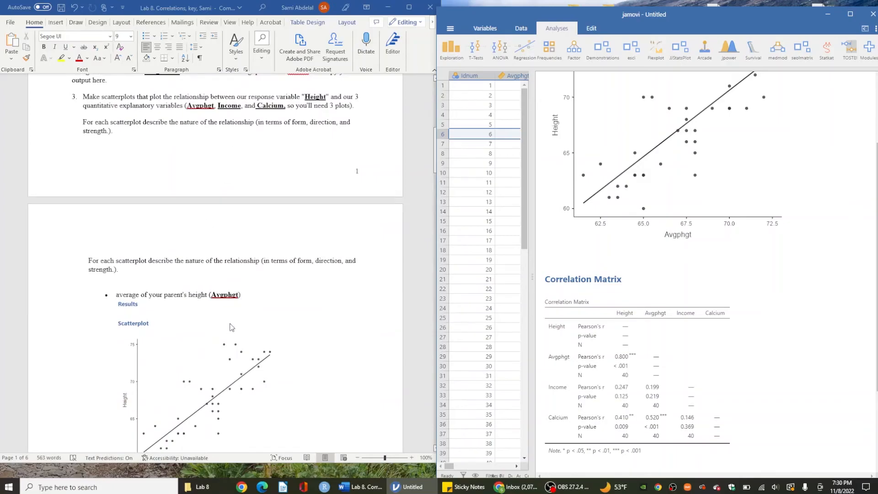
pyautogui.scroll(-2, 231, 326)
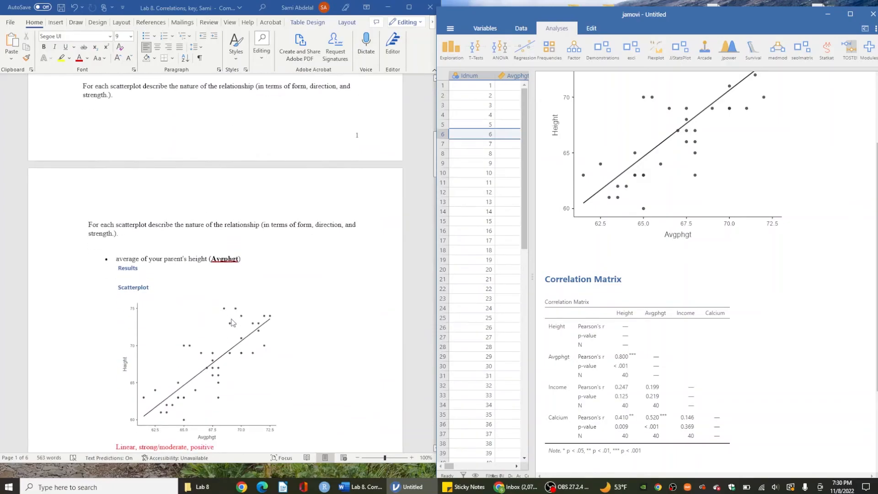
pyautogui.click(631, 379)
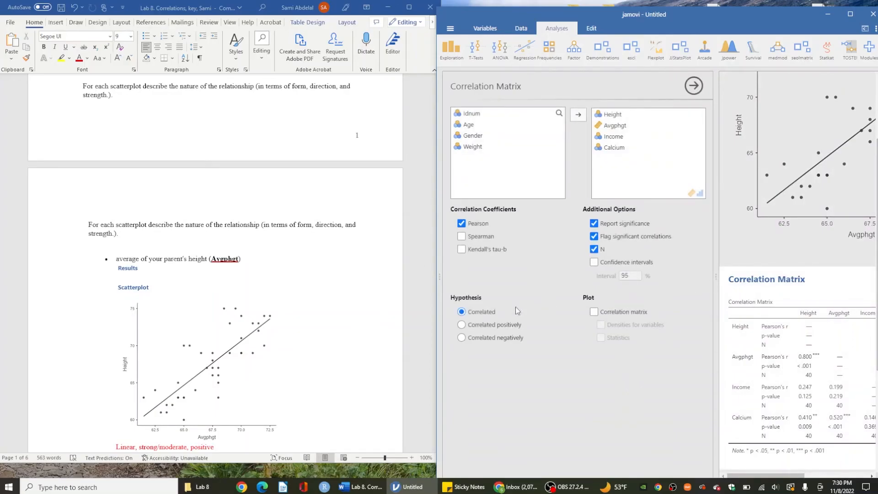
pyautogui.click(692, 89)
pyautogui.moveTo(716, 284); pyautogui.dragTo(531, 307)
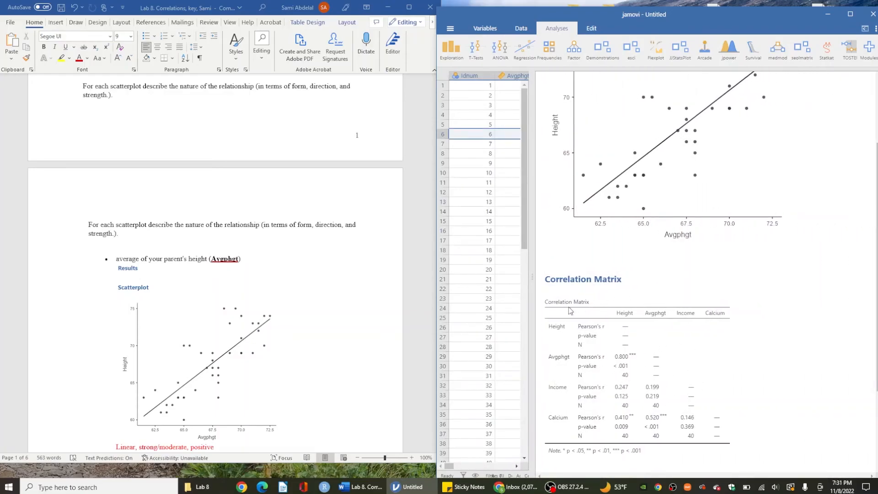
# Step: Examine the APA-style correlation reports and the outlier re-analysis in the Word document, and return to question 4's matrix
pyautogui.scroll(-20, 351, 352)
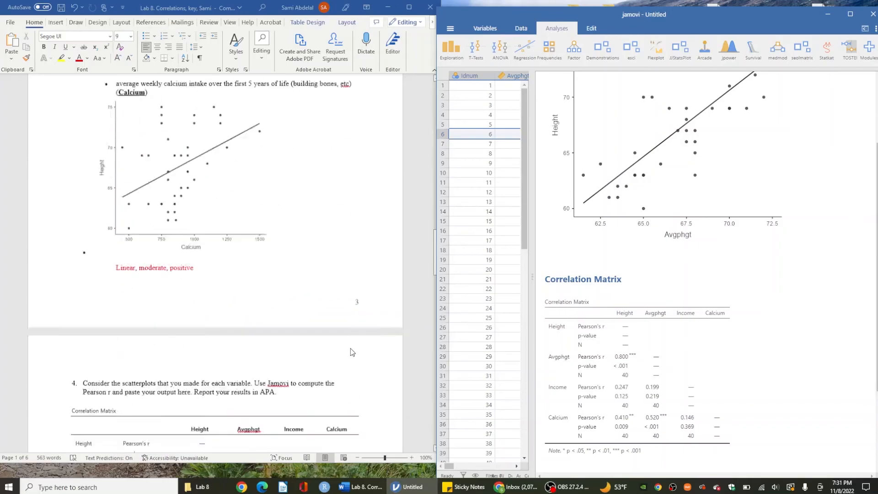
pyautogui.scroll(-8, 351, 353)
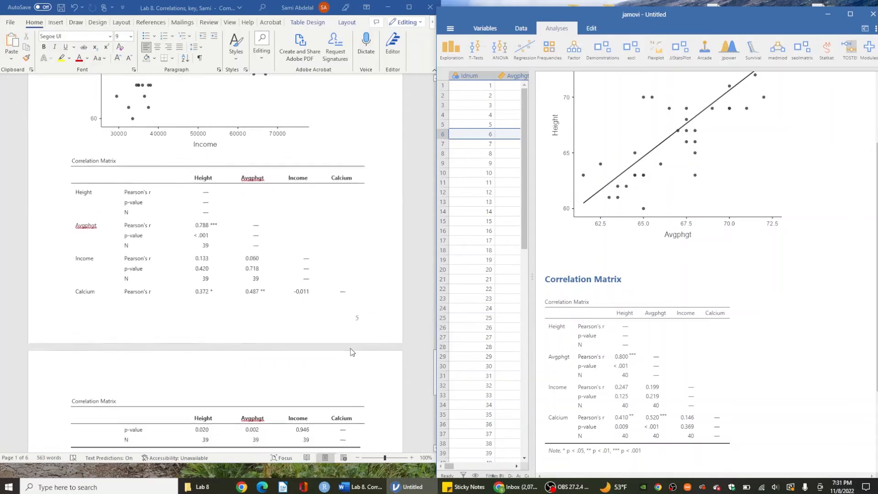
pyautogui.scroll(-3, 351, 352)
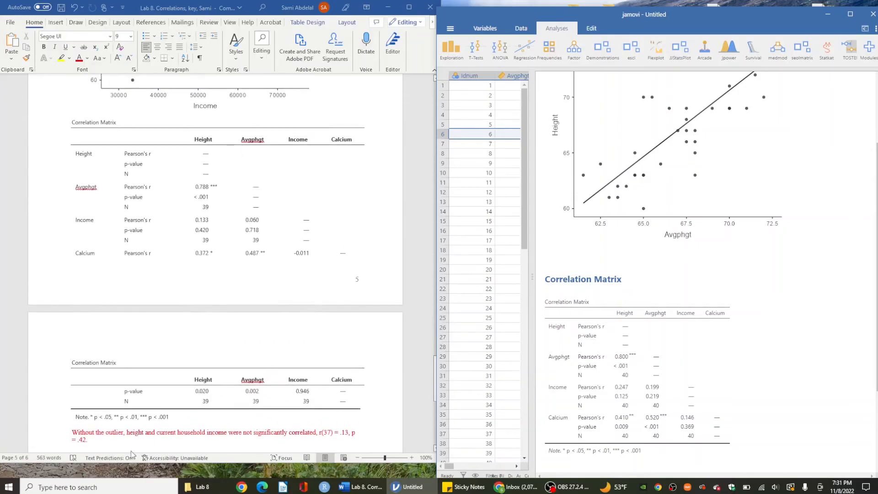
pyautogui.click(87, 431)
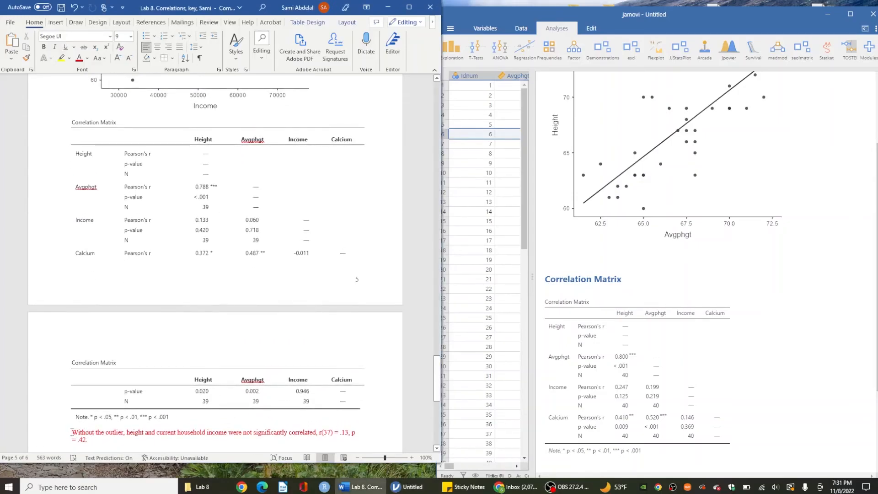
pyautogui.scroll(15, 72, 432)
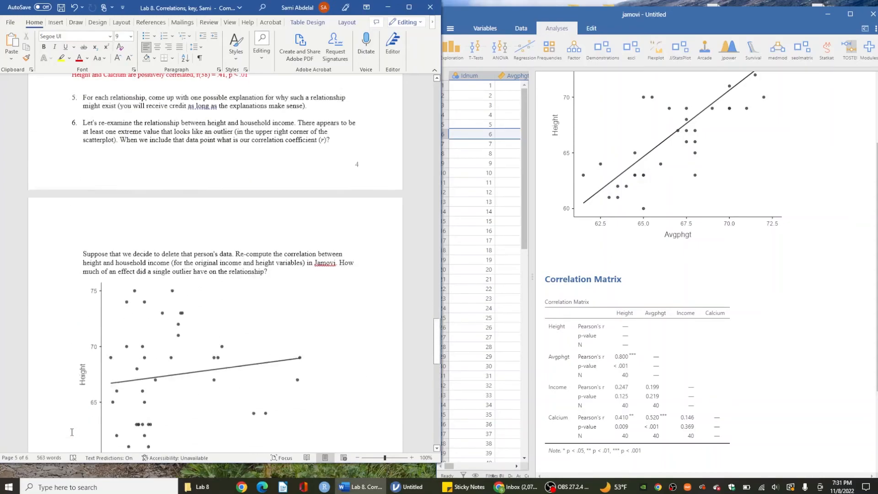
pyautogui.scroll(4, 72, 432)
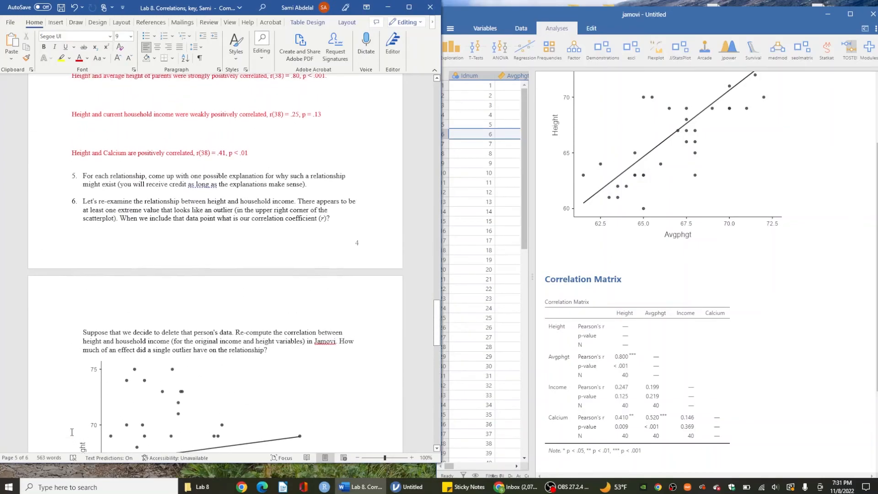
pyautogui.scroll(13, 72, 432)
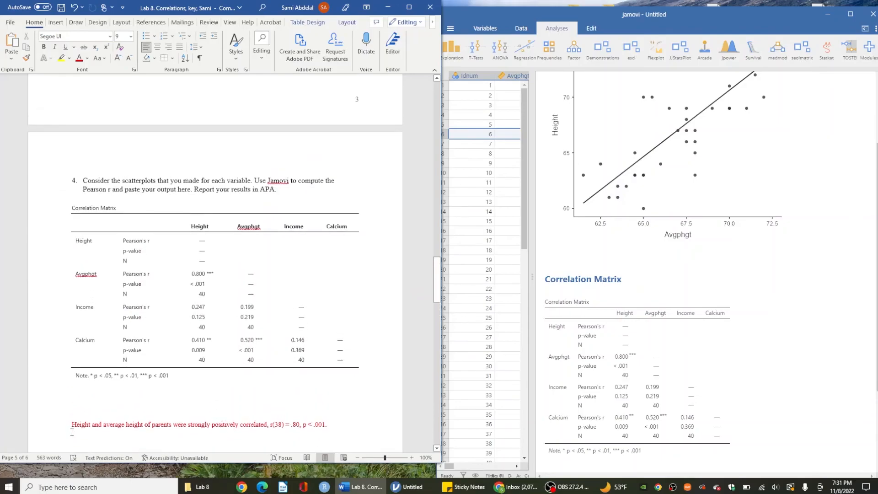
# Step: Examine the parts of question 4's APA sentence on height and parents' average height: variables, r, degrees of freedom and coefficient
pyautogui.moveTo(71, 425); pyautogui.dragTo(173, 424)
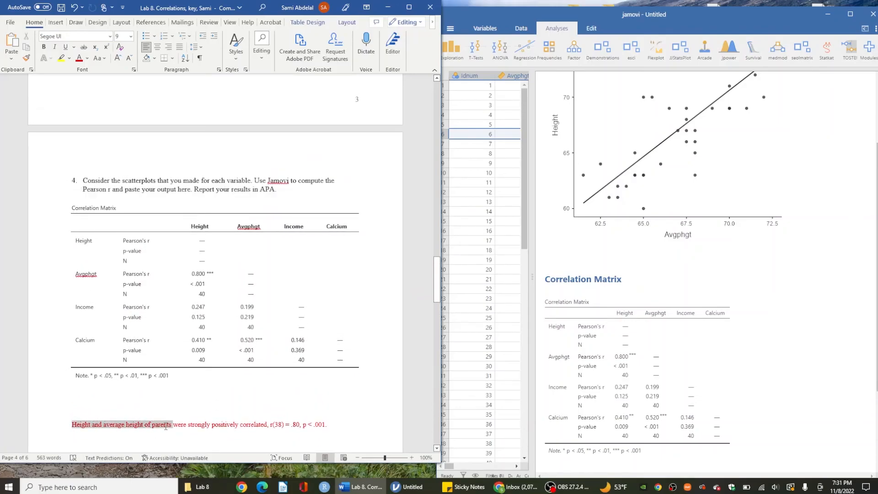
pyautogui.scroll(3, 732, 246)
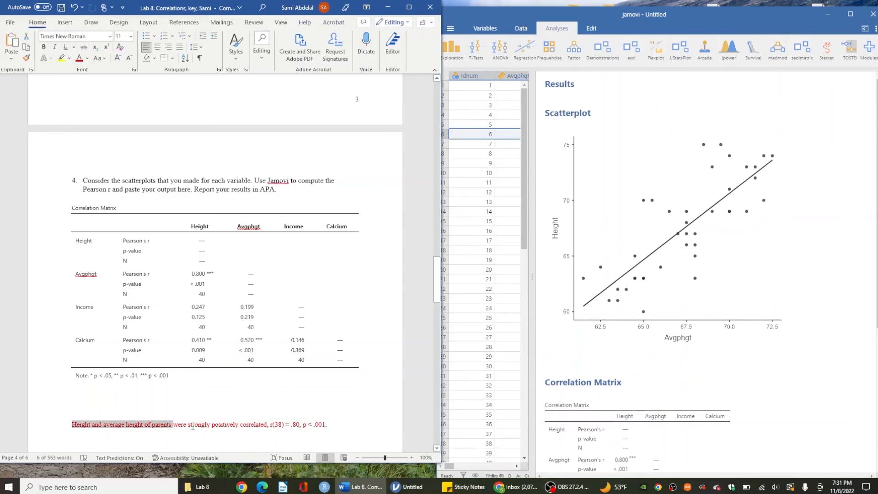
pyautogui.click(273, 425)
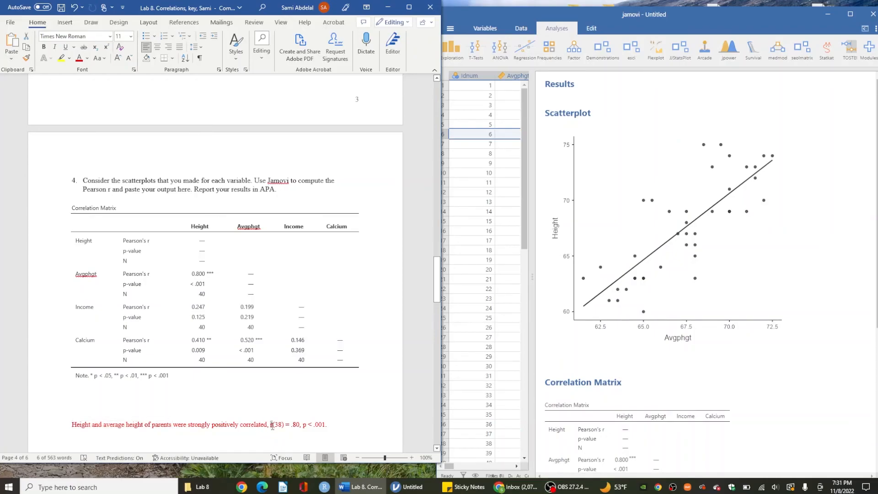
pyautogui.doubleClick(275, 425)
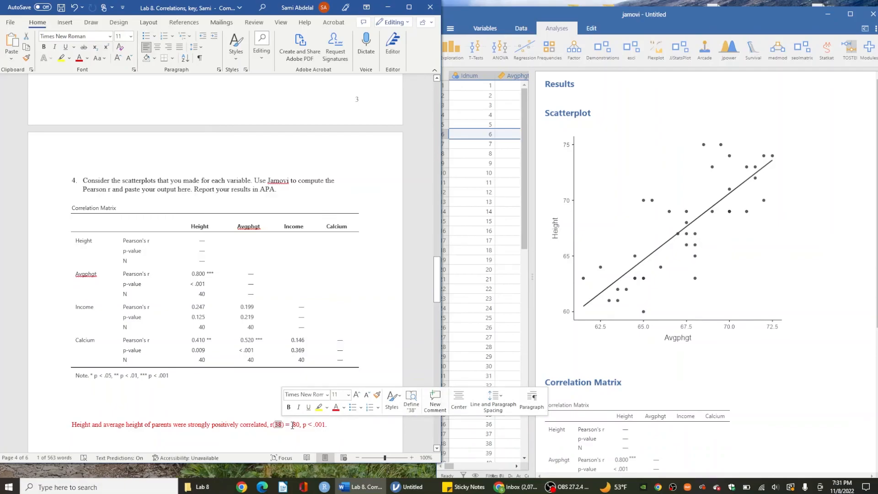
pyautogui.doubleClick(295, 424)
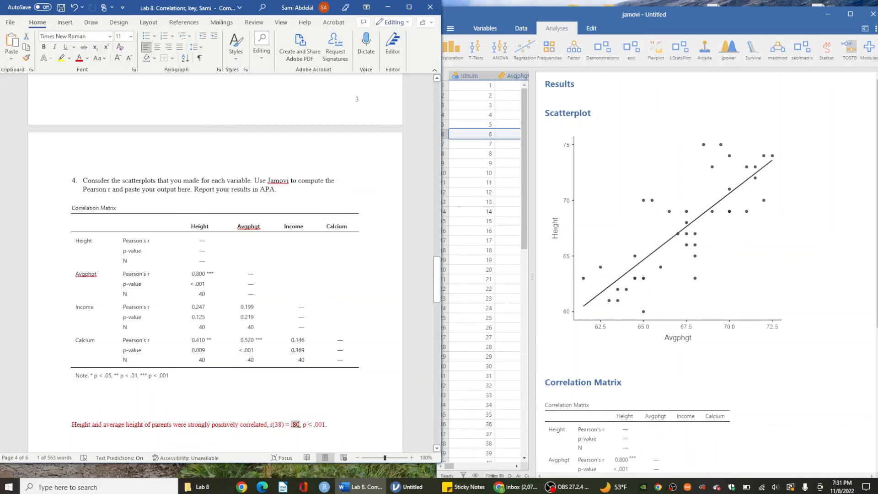
# Step: Copy the Height by Avgphgt scatterplot image from the jamovi results and return to the correlation matrix
pyautogui.rightClick(570, 334)
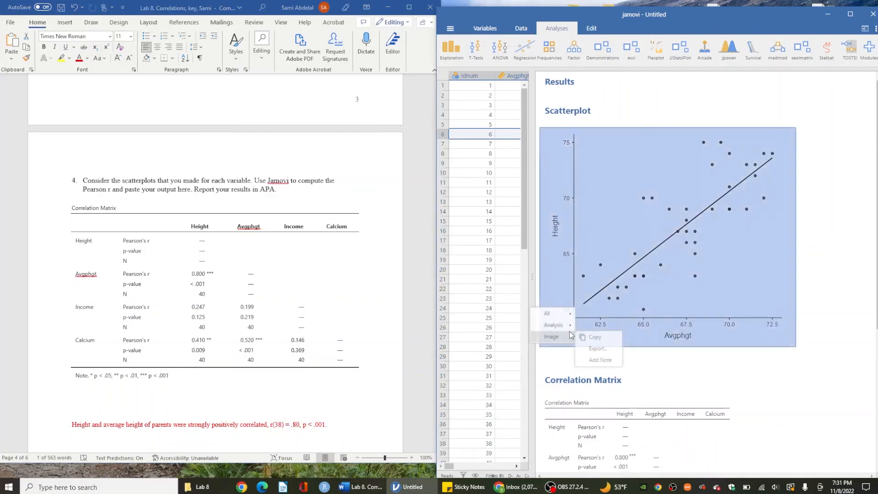
pyautogui.click(594, 337)
pyautogui.scroll(-2, 647, 400)
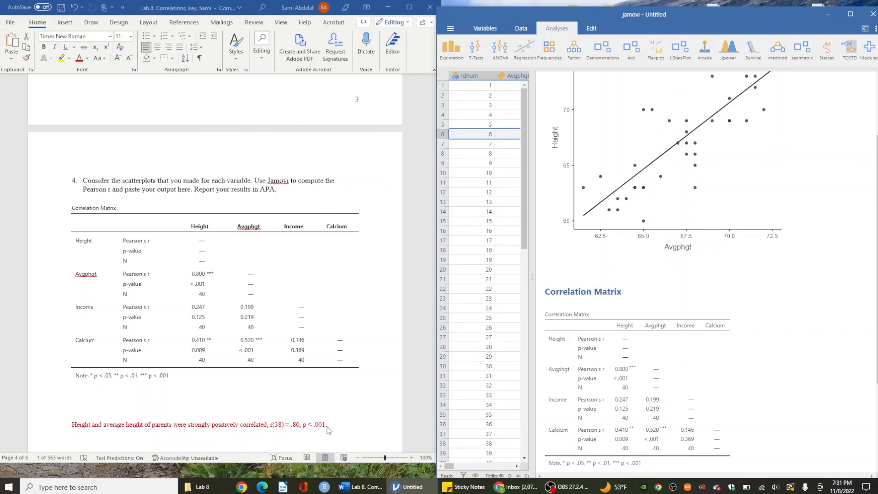
pyautogui.click(567, 487)
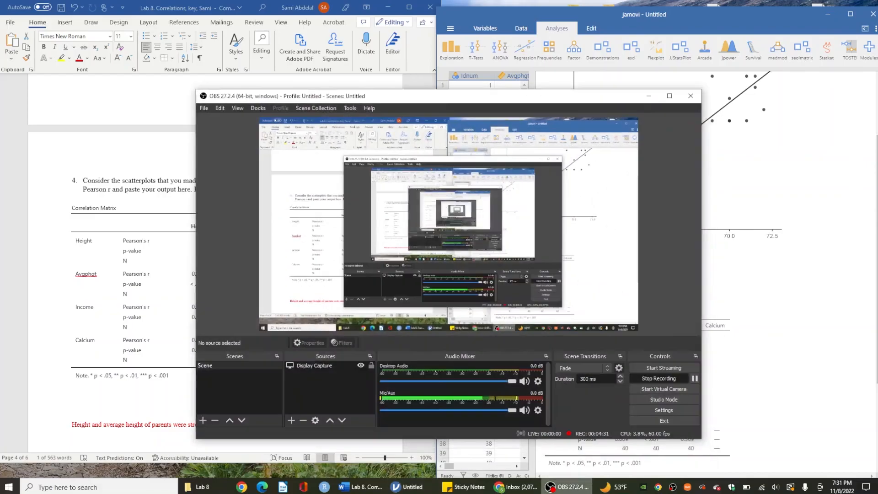